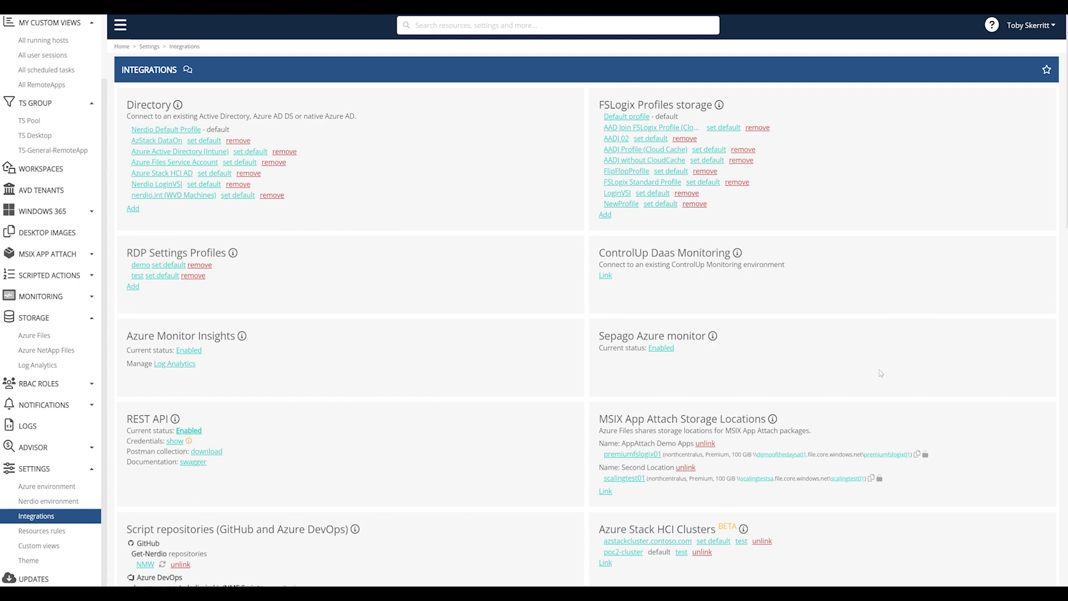
Step: Link the TS-CU-MON-1 monitor from the NMW-DEMO-TS resource group to the ControlUp Daas Monitoring integration
left_click(606, 276)
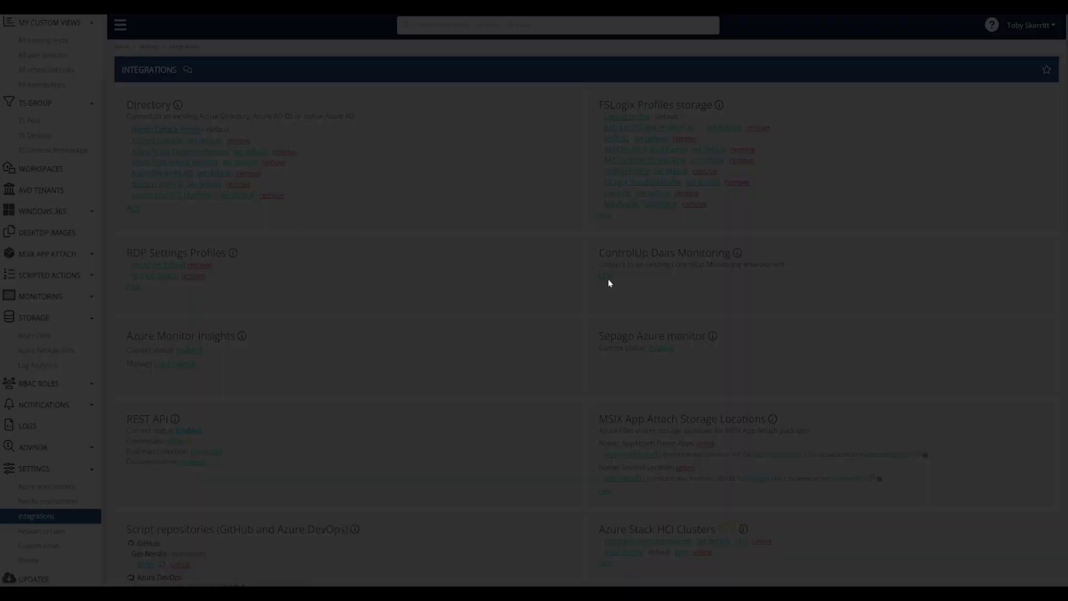
left_click(632, 89)
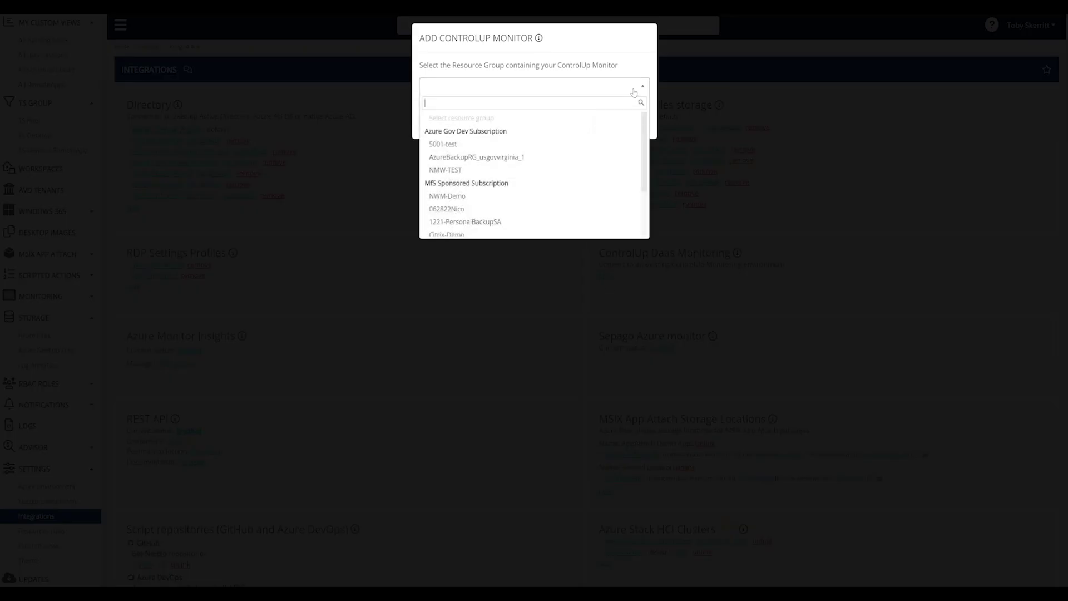
scroll(551, 138, "down", 2)
scroll(551, 139, "down", 1)
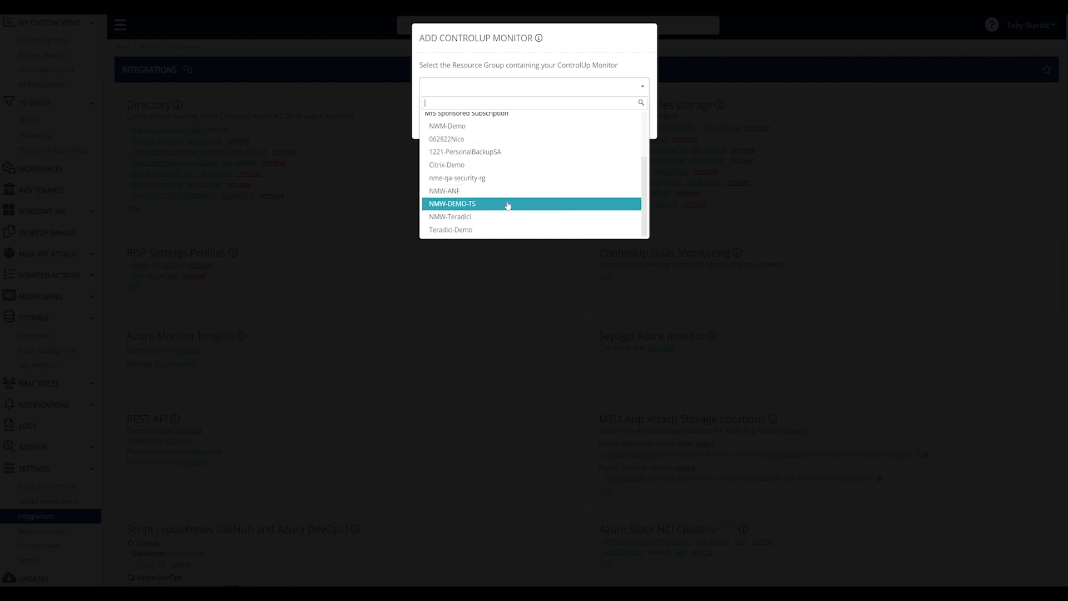
left_click(471, 204)
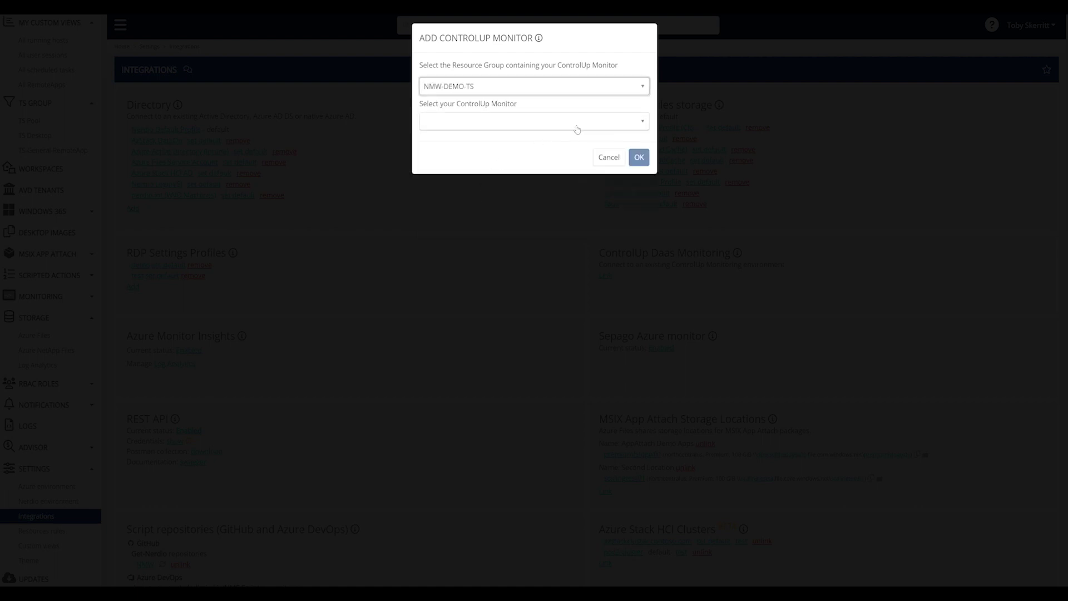
left_click(578, 129)
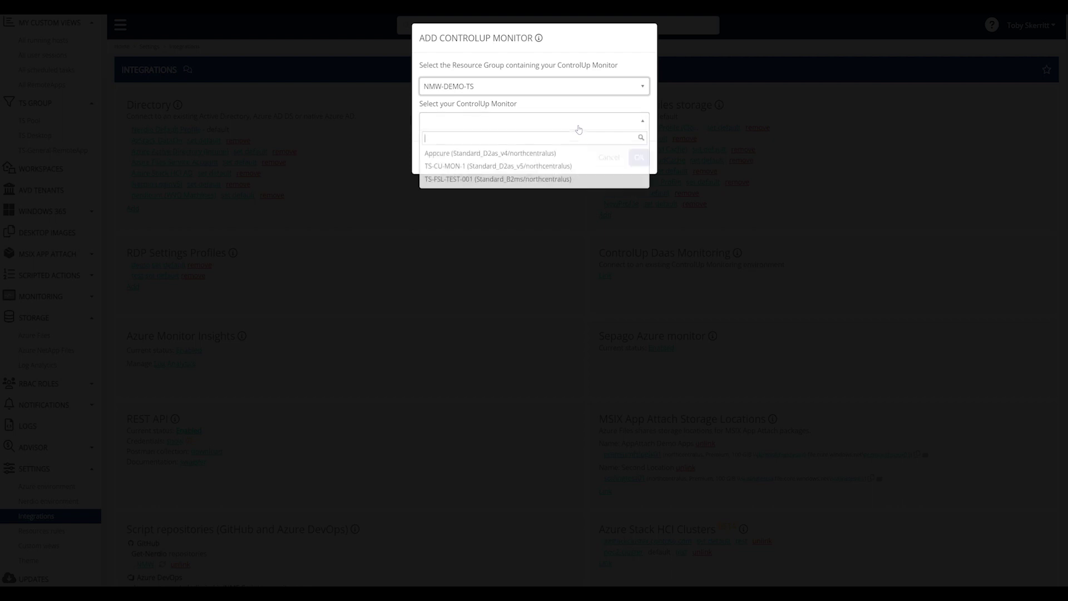
left_click(548, 167)
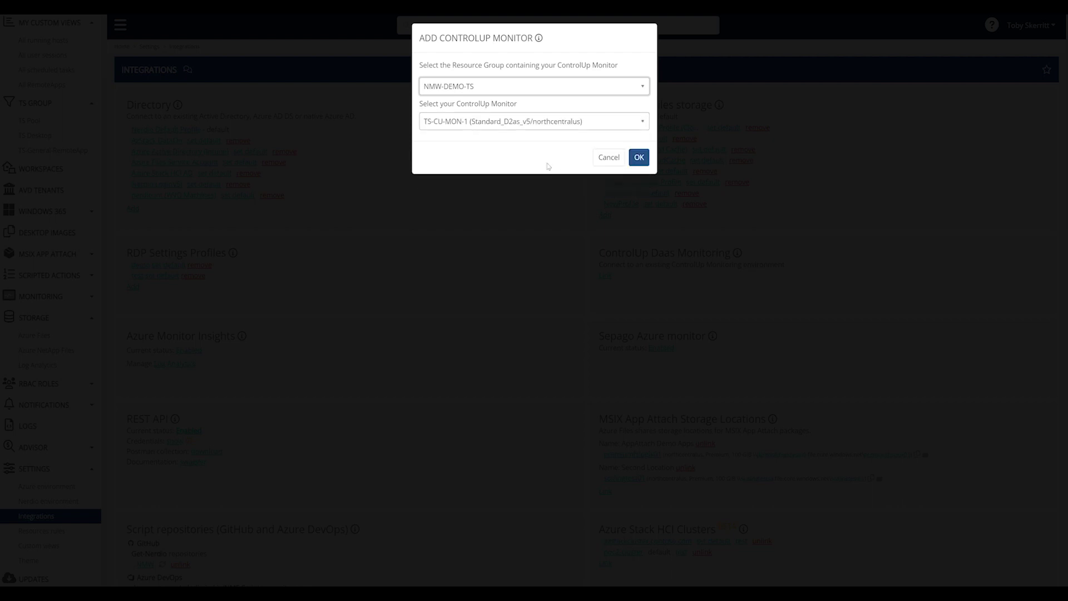
left_click(639, 157)
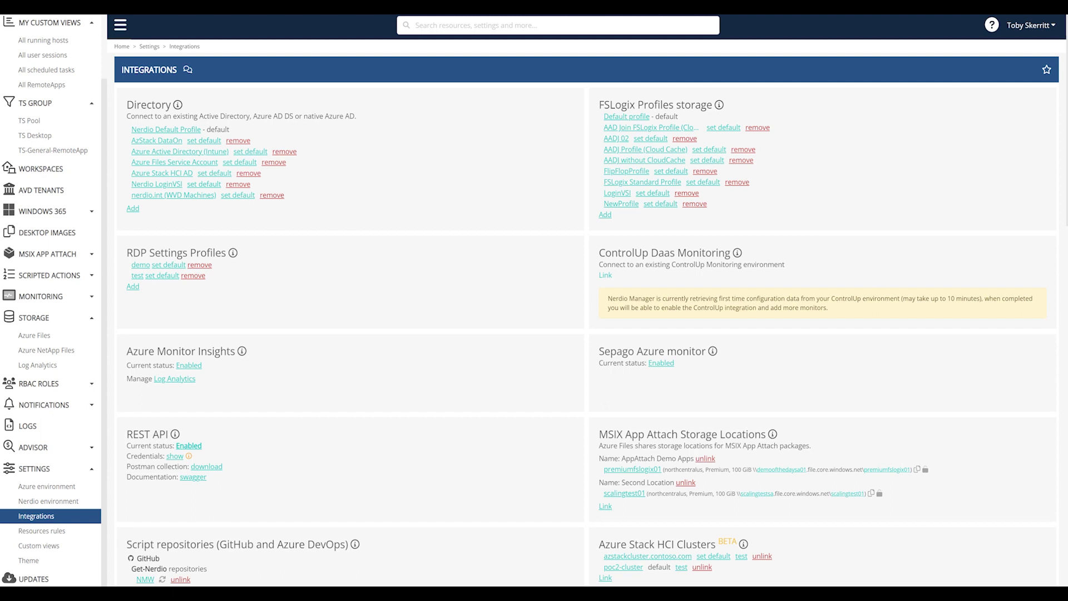
Step: Check the settings tasks, and switch on the use of ControlUp monitoring in the integration's configuration
scroll(868, 317, "down", 5)
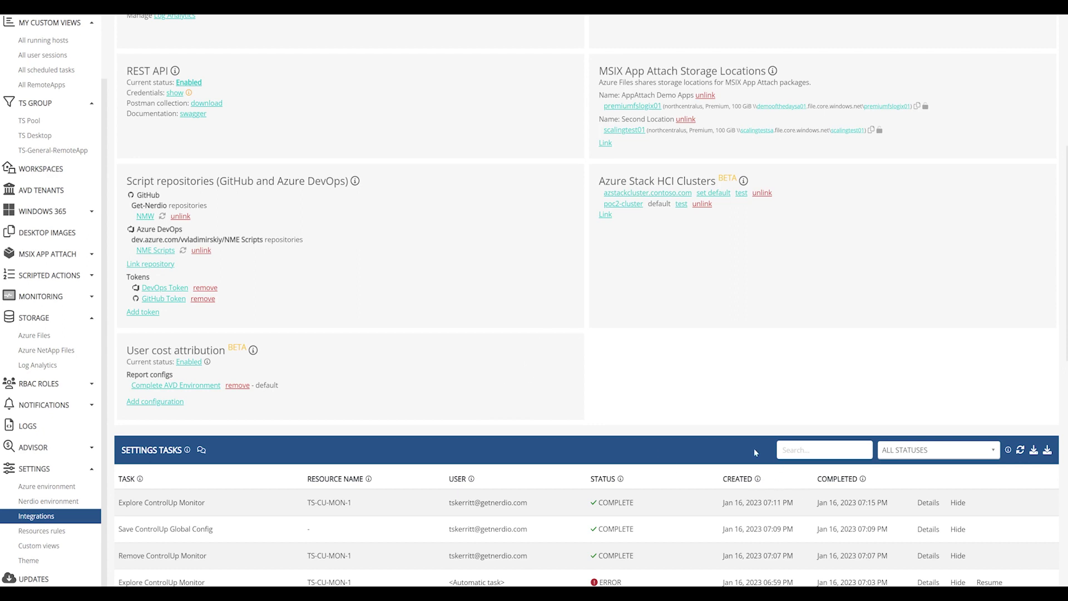
scroll(698, 439, "up", 5)
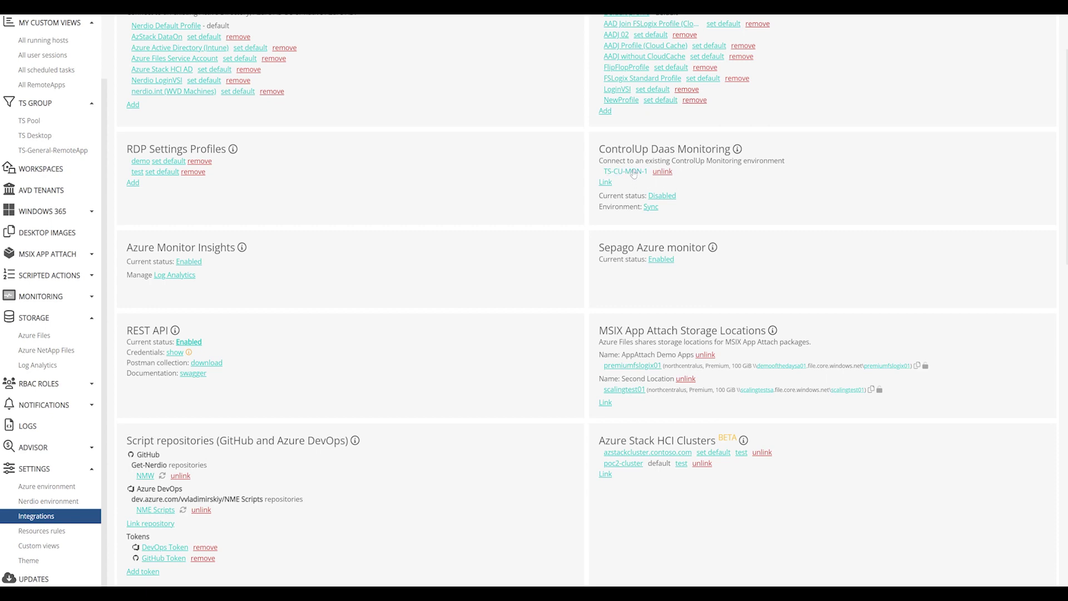
left_click(662, 195)
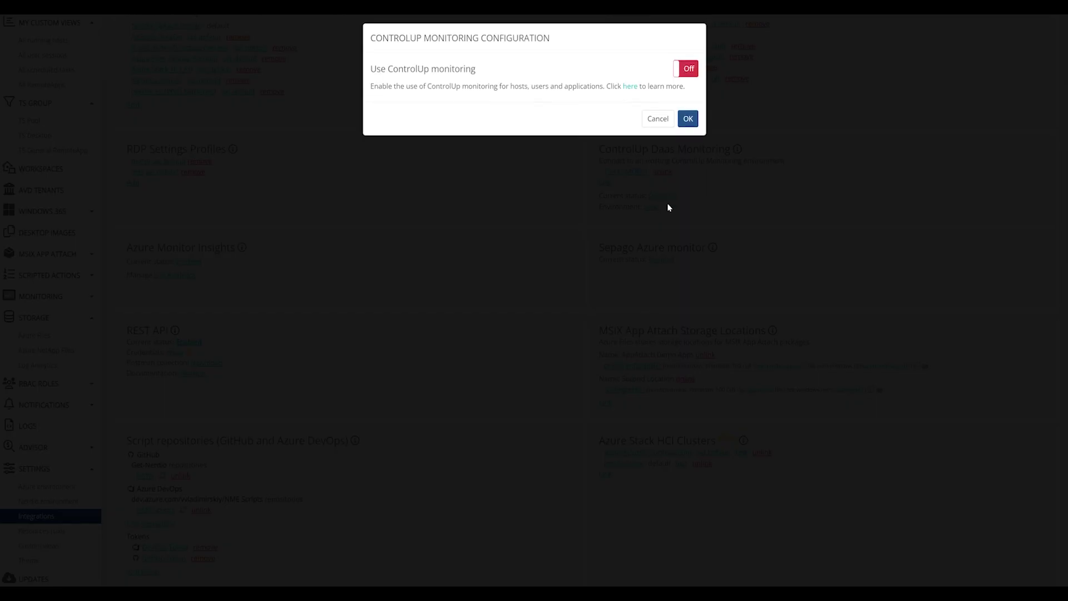
left_click(687, 70)
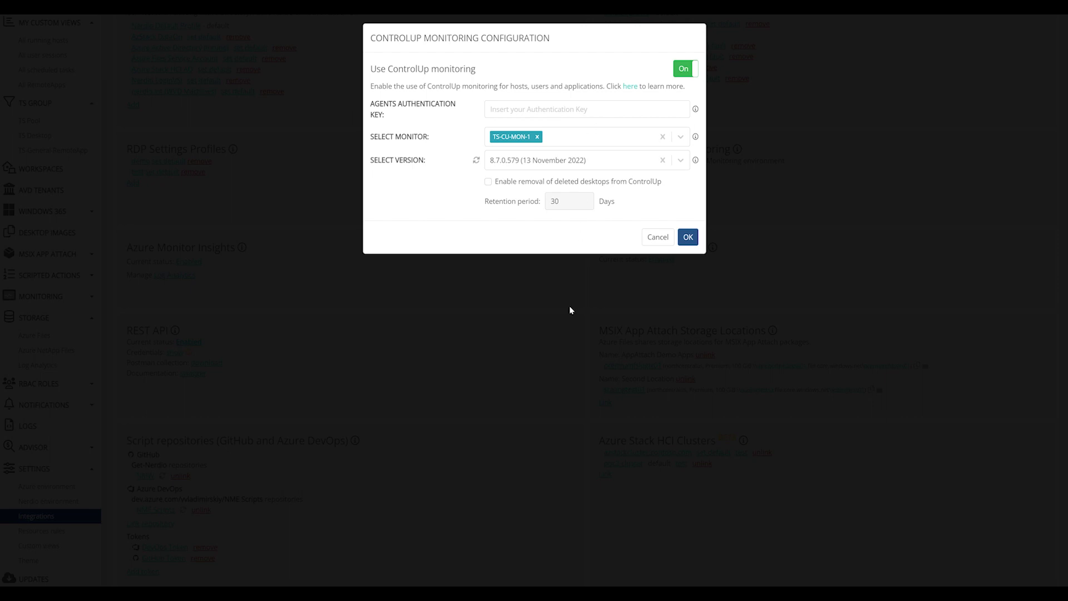
Step: Switch to the ControlUp console in the TS-General-Dedicated session and copy the agents authentication key from the agent settings
mouse_move(484, 585)
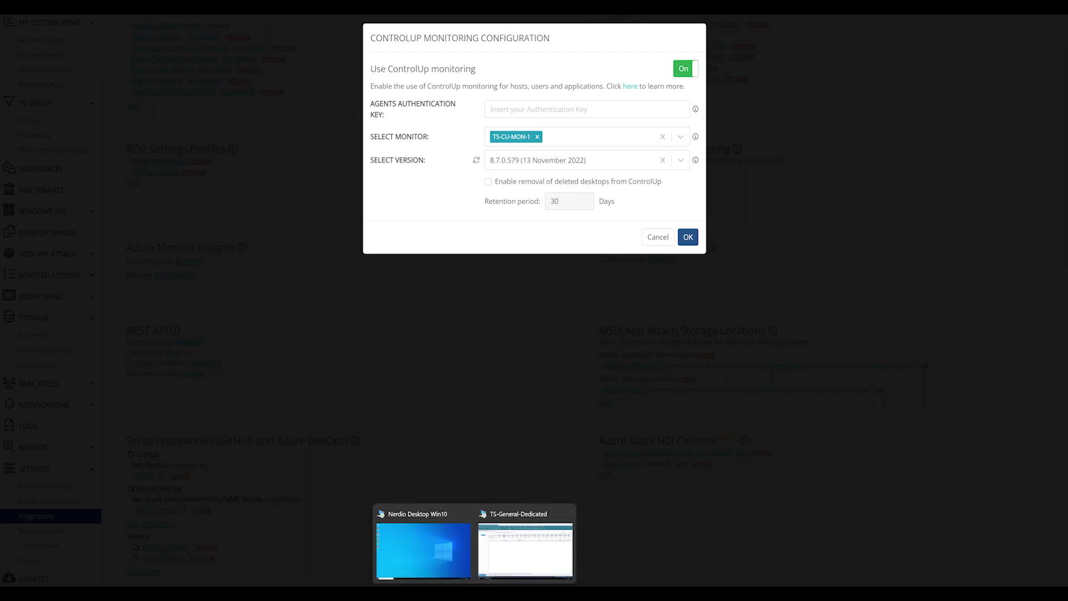
left_click(500, 561)
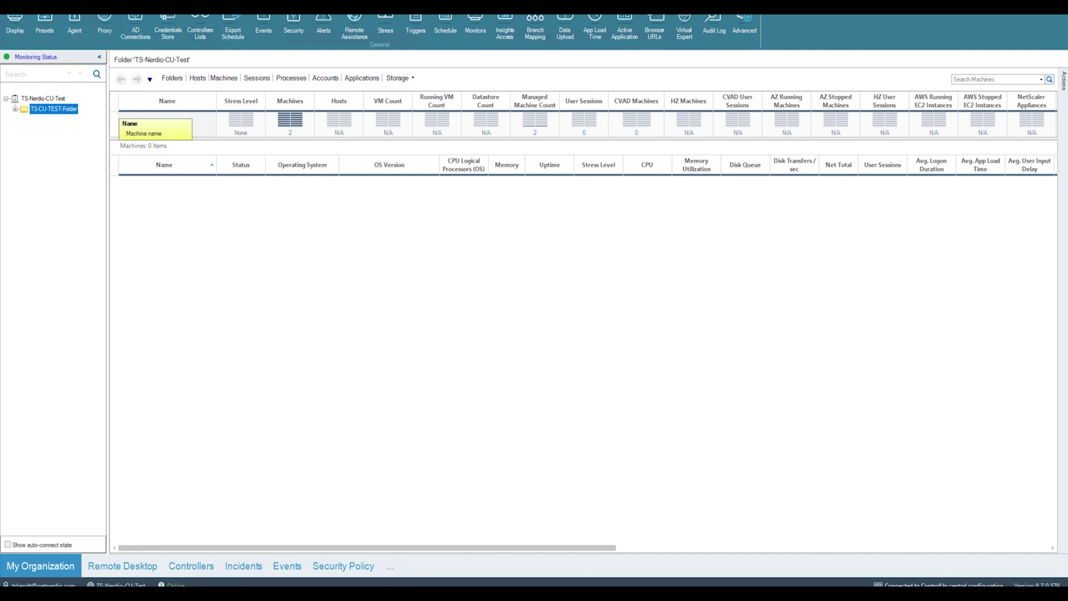
key("Up")
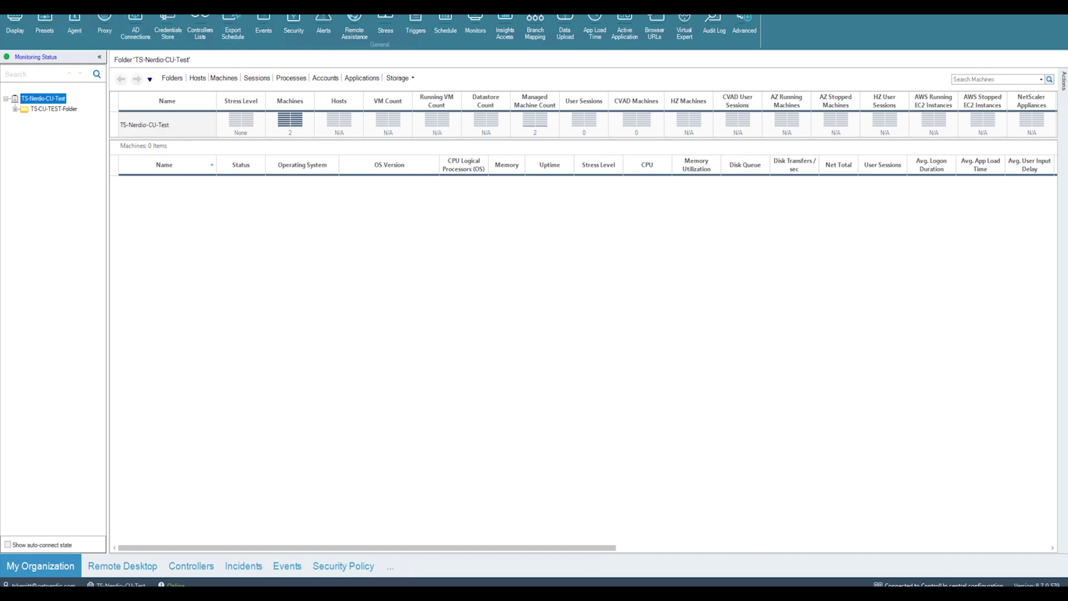
left_click(78, 25)
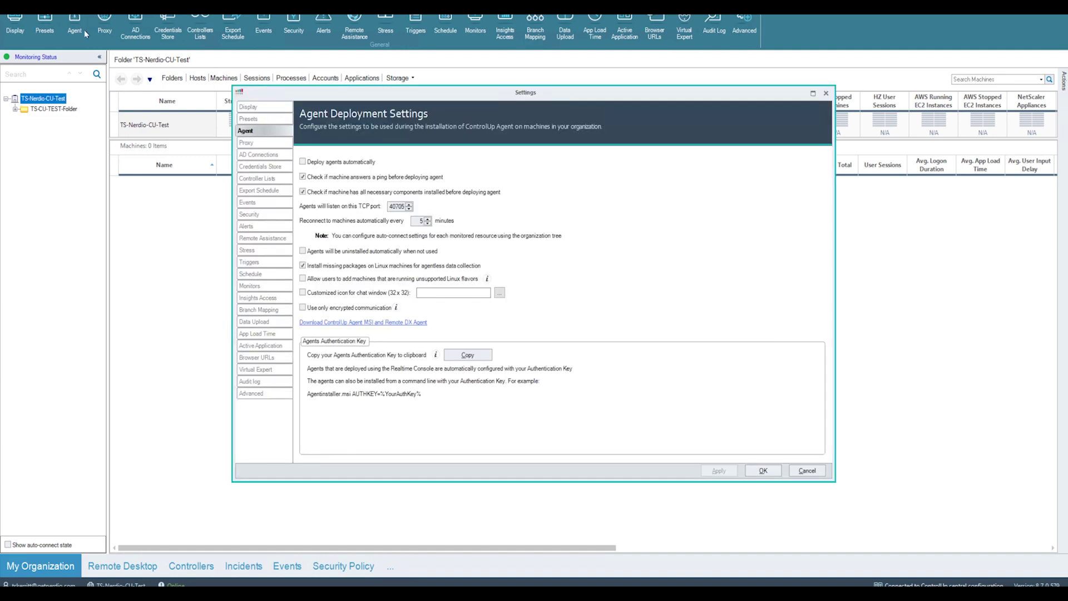
left_click(468, 355)
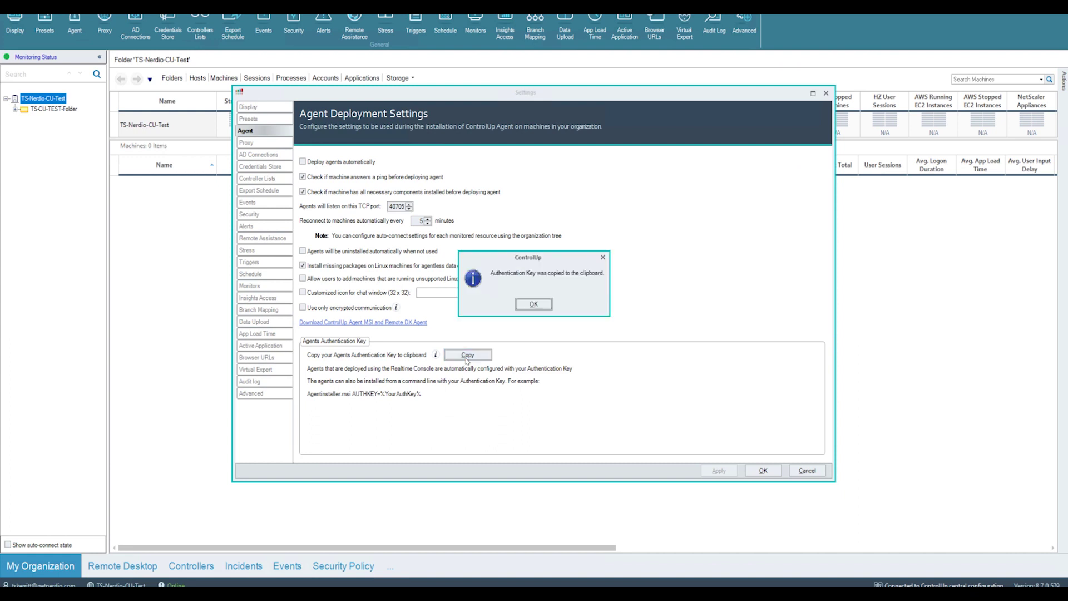
left_click(533, 305)
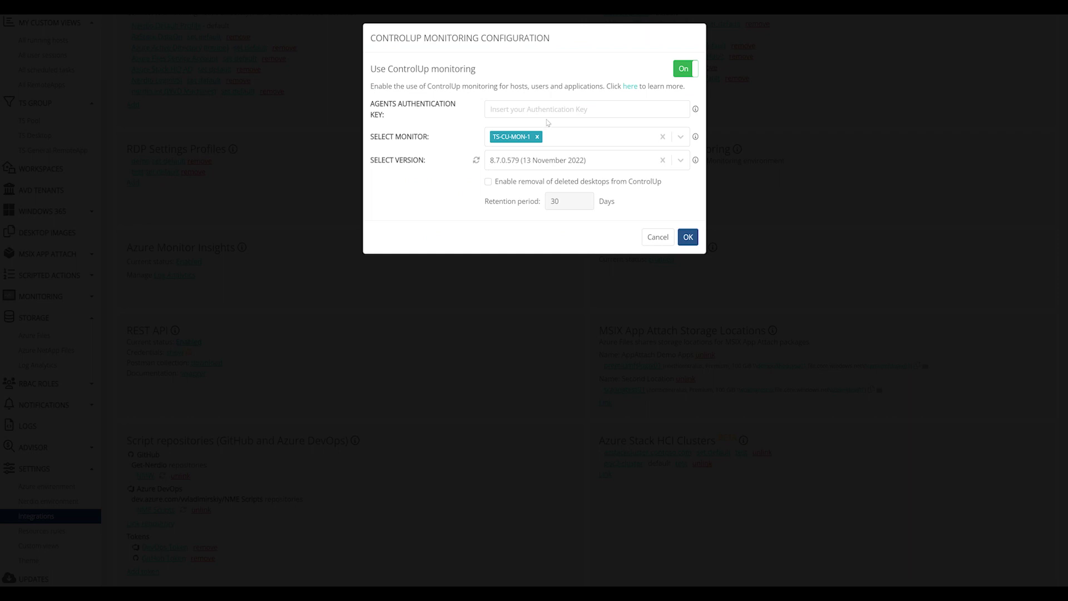
Step: Back in Nerdio Manager, paste the agents authentication key, enable removal of deleted desktops from ControlUp, and save the monitoring configuration
left_click(548, 114)
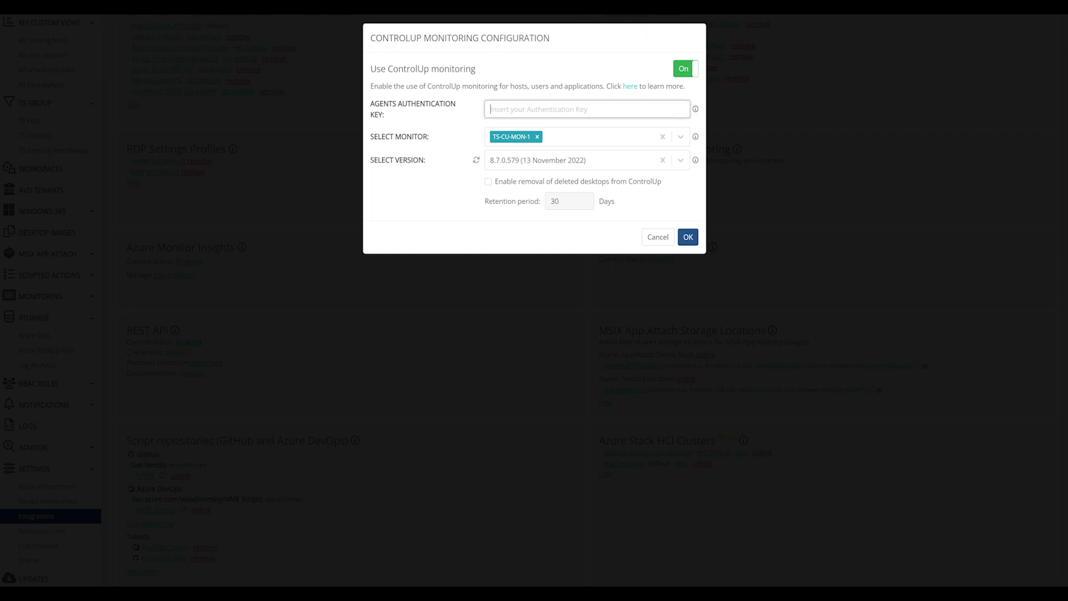
key("ctrl+v")
left_click(490, 184)
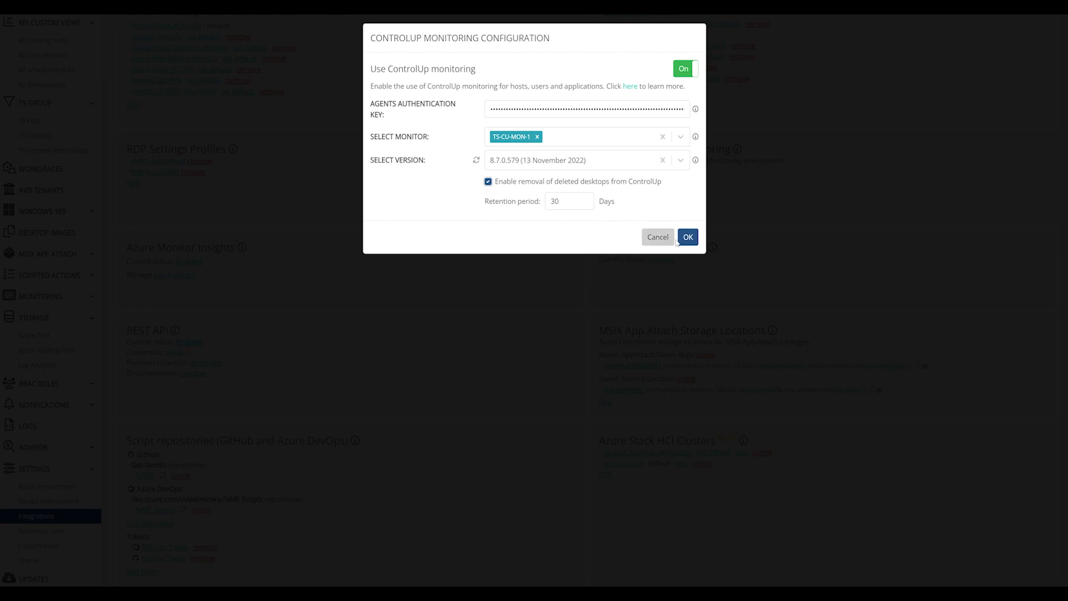
left_click(688, 237)
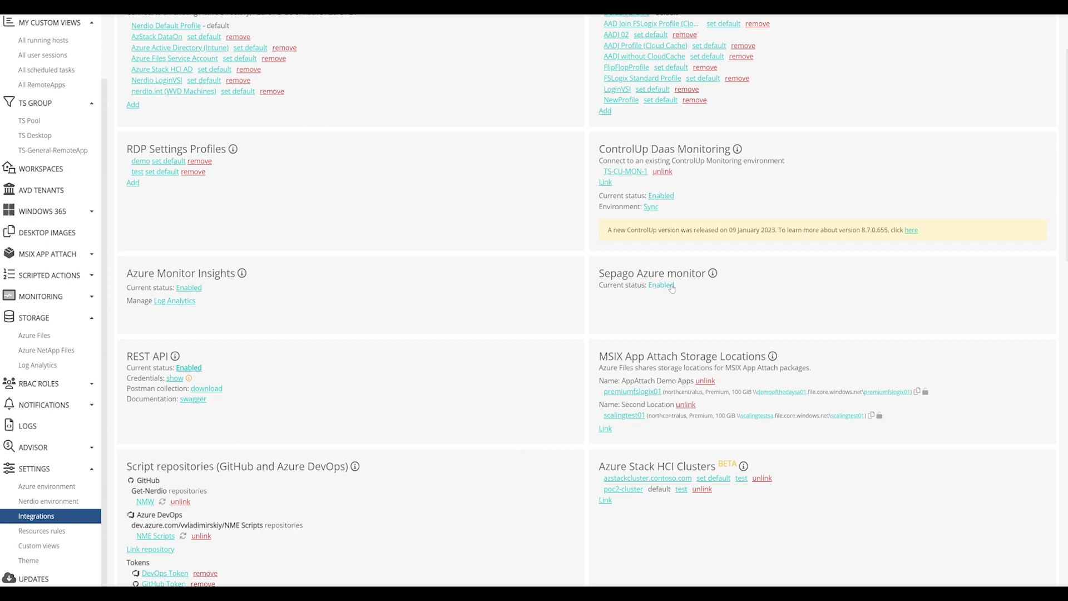
Step: Open the ControlUp settings in the properties of the TS-General-RDSH host pool
scroll(706, 326, "down", 5)
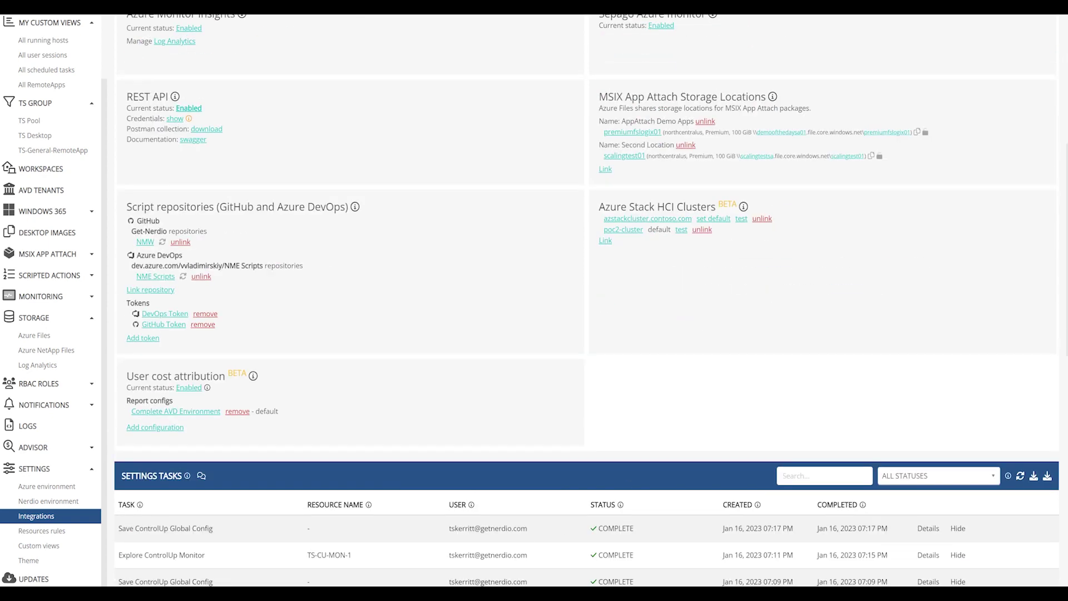
scroll(718, 532, "up", 2)
scroll(735, 514, "up", 1)
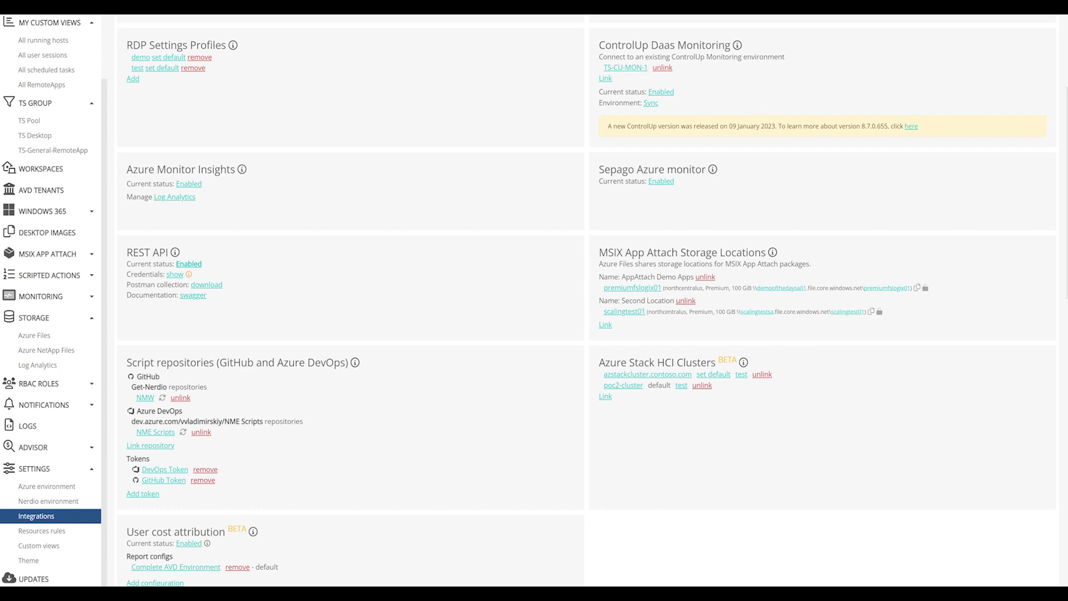
scroll(51, 299, "up", 1)
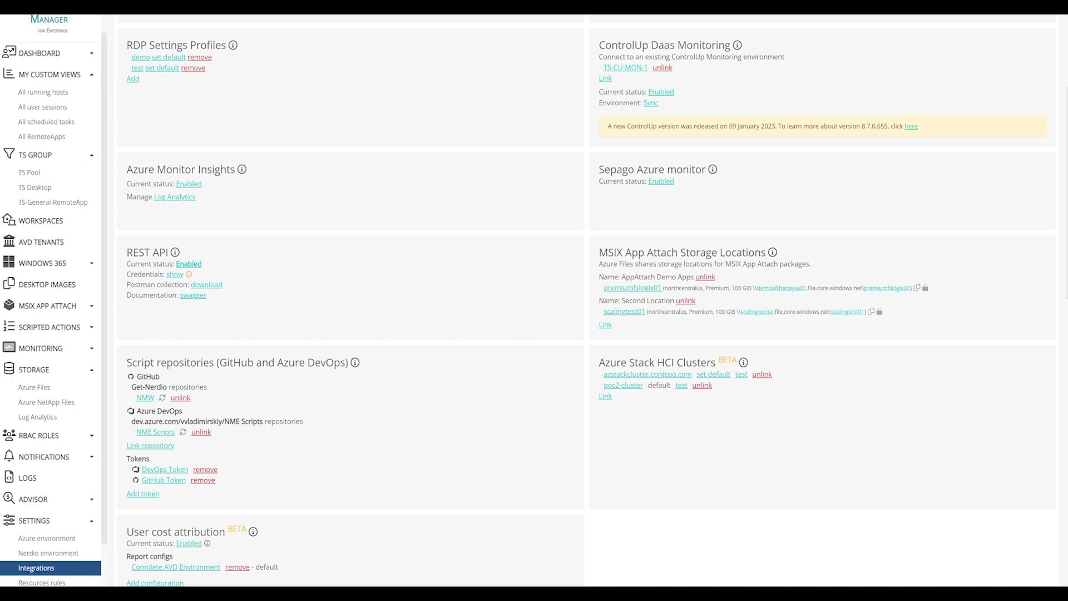
left_click(42, 176)
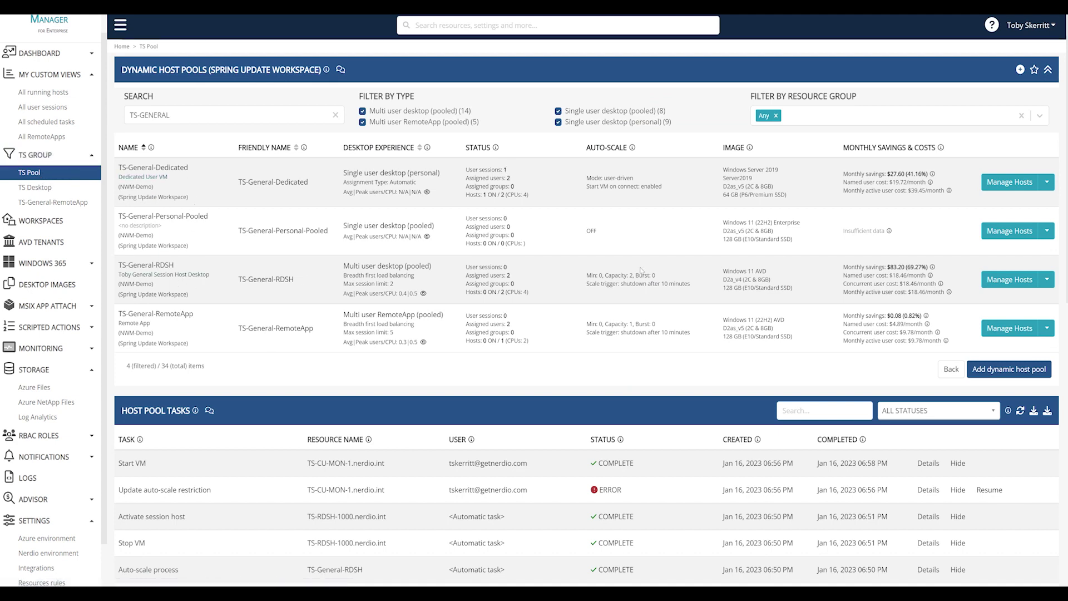
left_click(1047, 280)
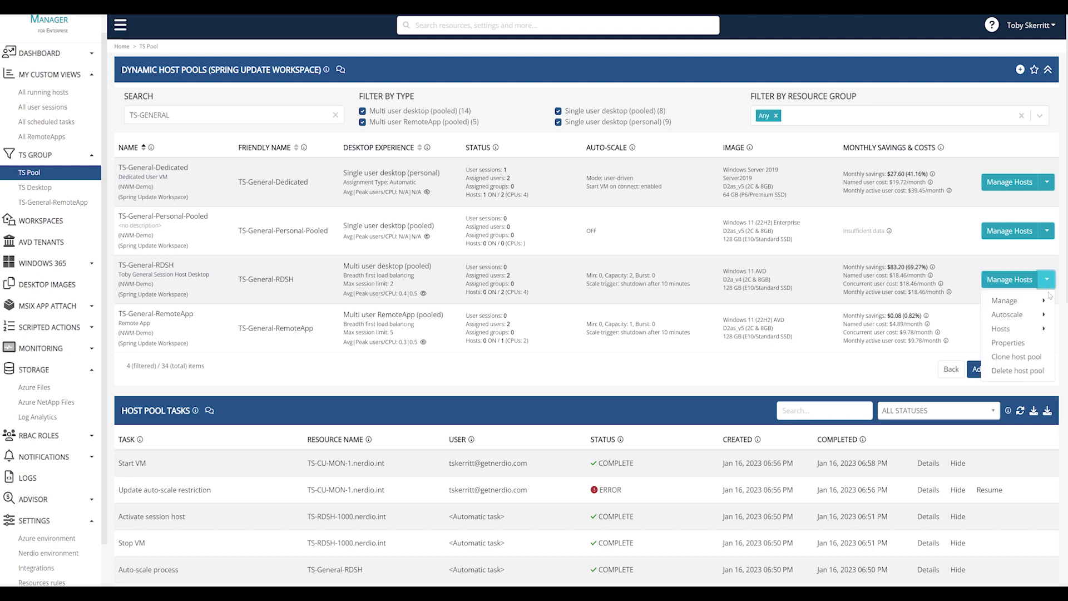
left_click(1022, 344)
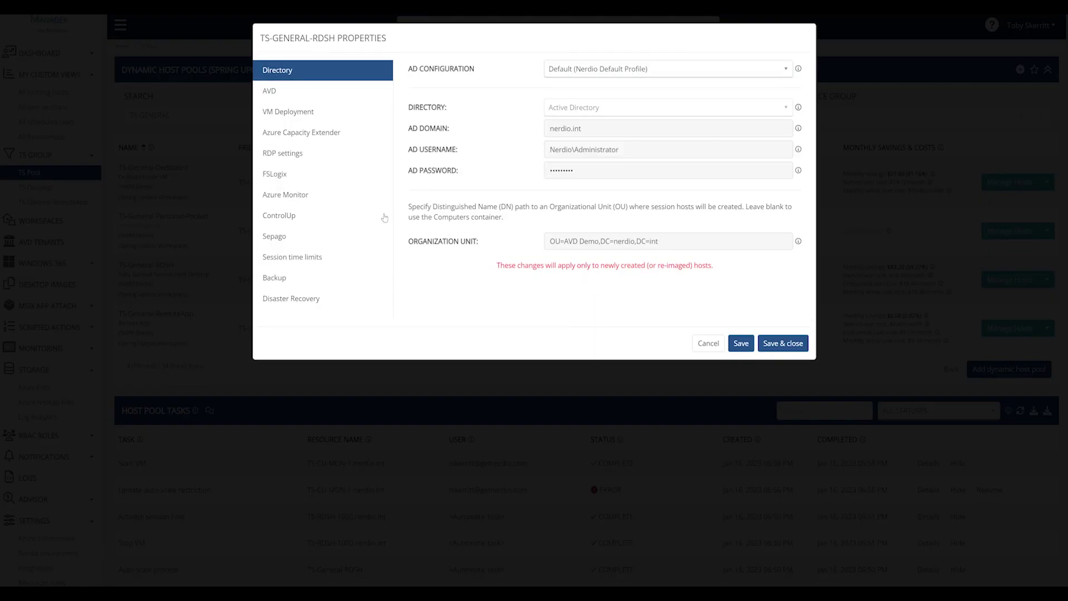
left_click(286, 224)
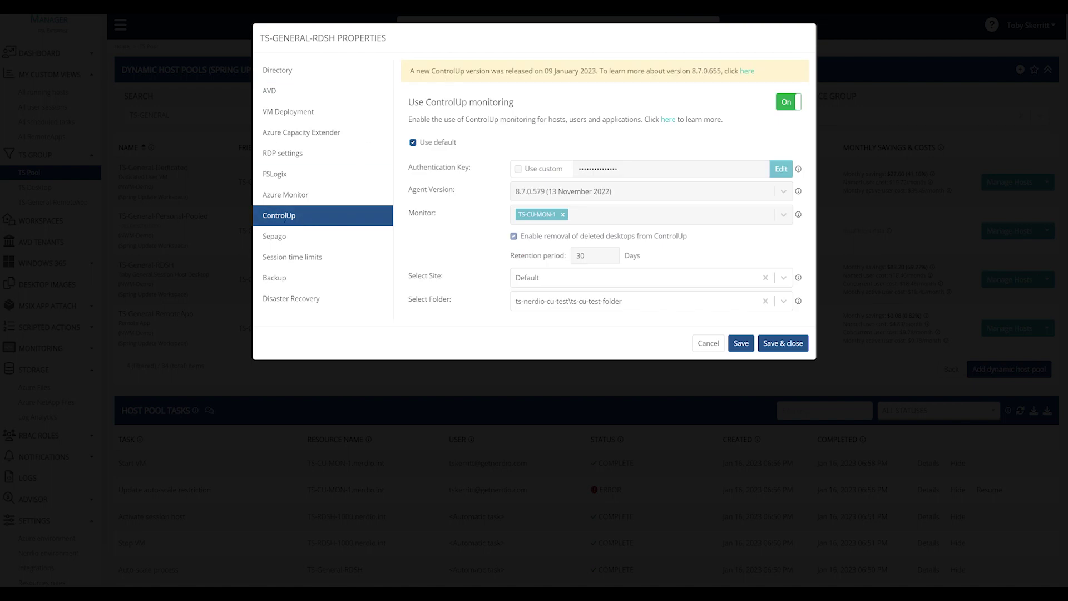
left_click_drag(424, 71, 599, 70)
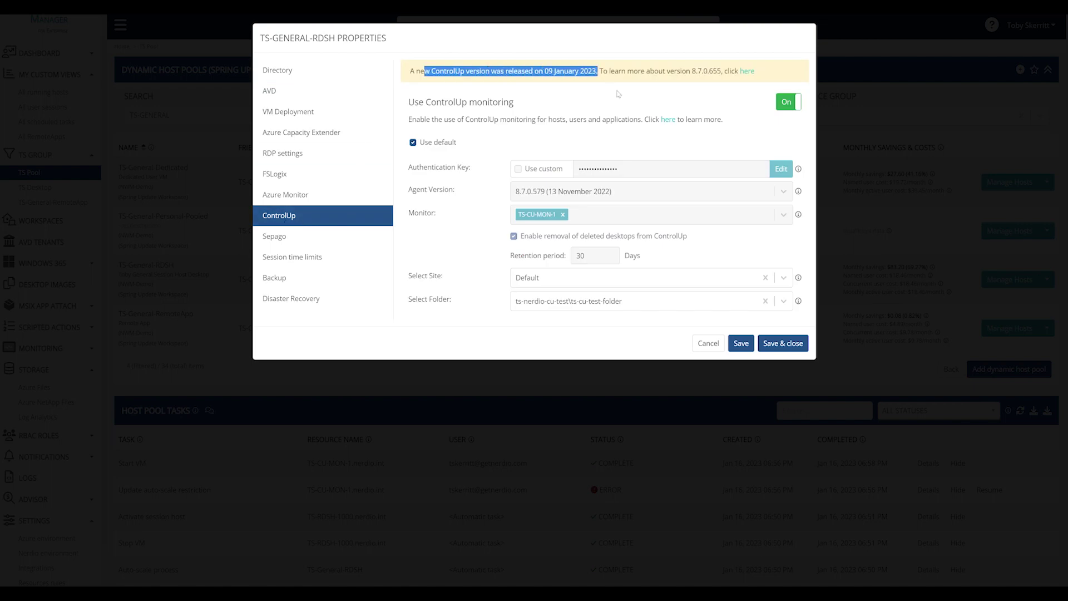
left_click(601, 97)
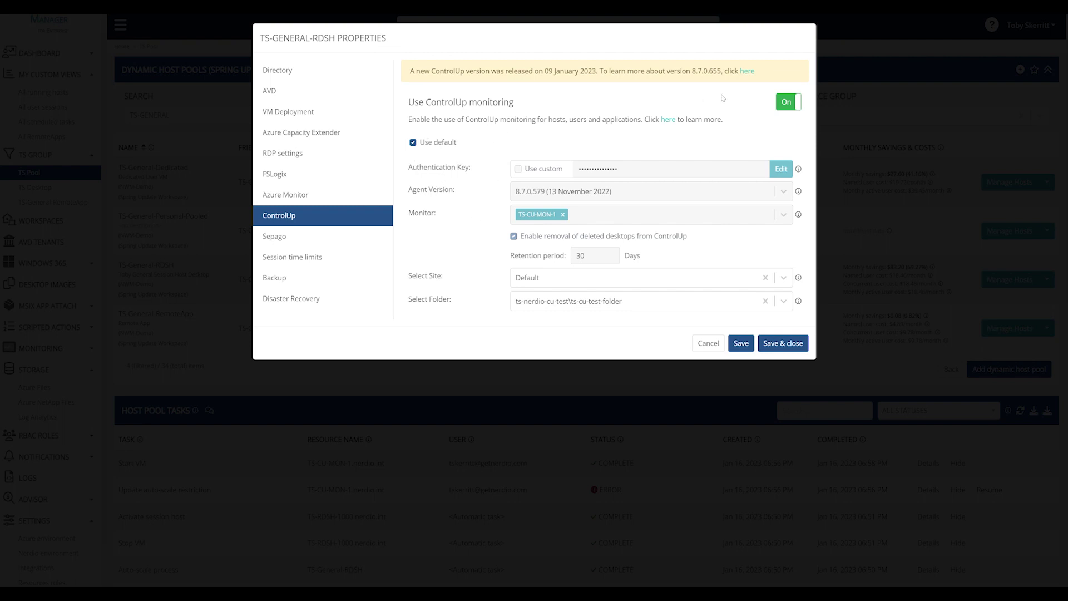
left_click(786, 103)
left_click(786, 103)
left_click(413, 143)
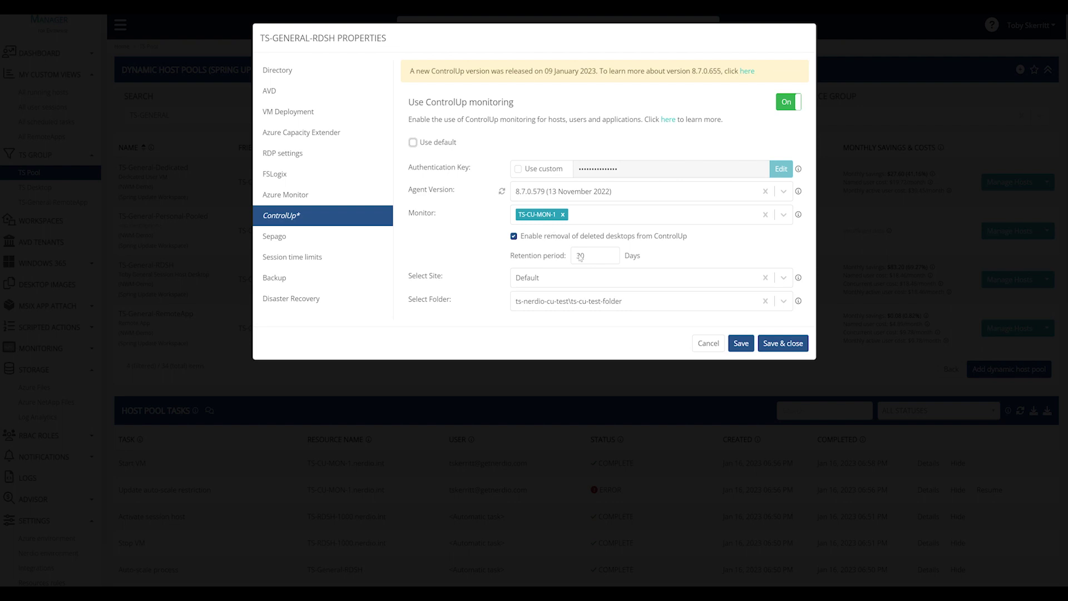
left_click(413, 143)
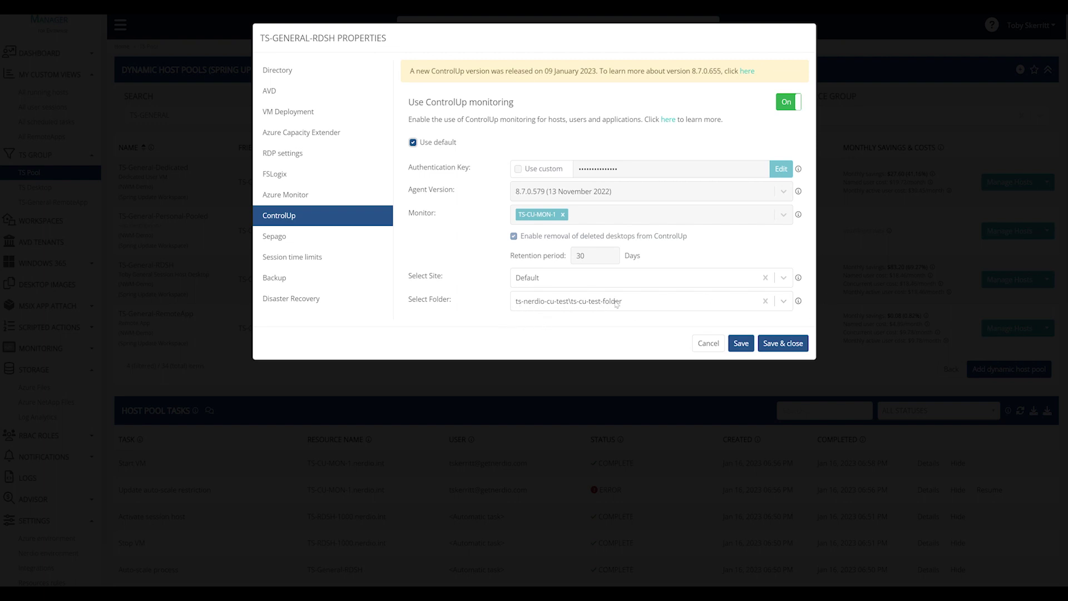
Step: Save the ControlUp settings of the TS-General-RDSH host pool and close its properties
left_click(773, 344)
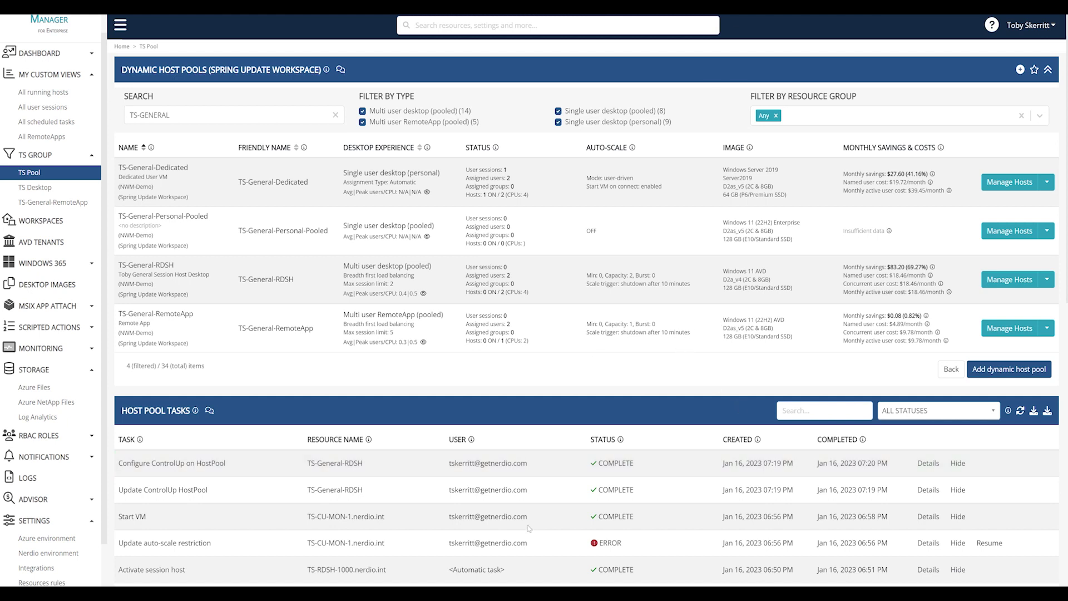
Step: Switch to the ControlUp console, close the agent settings, and inspect the ts-rdsh-1000 and ts-rdsh-2000 hosts under TS-CU-TEST-Folder
mouse_move(474, 594)
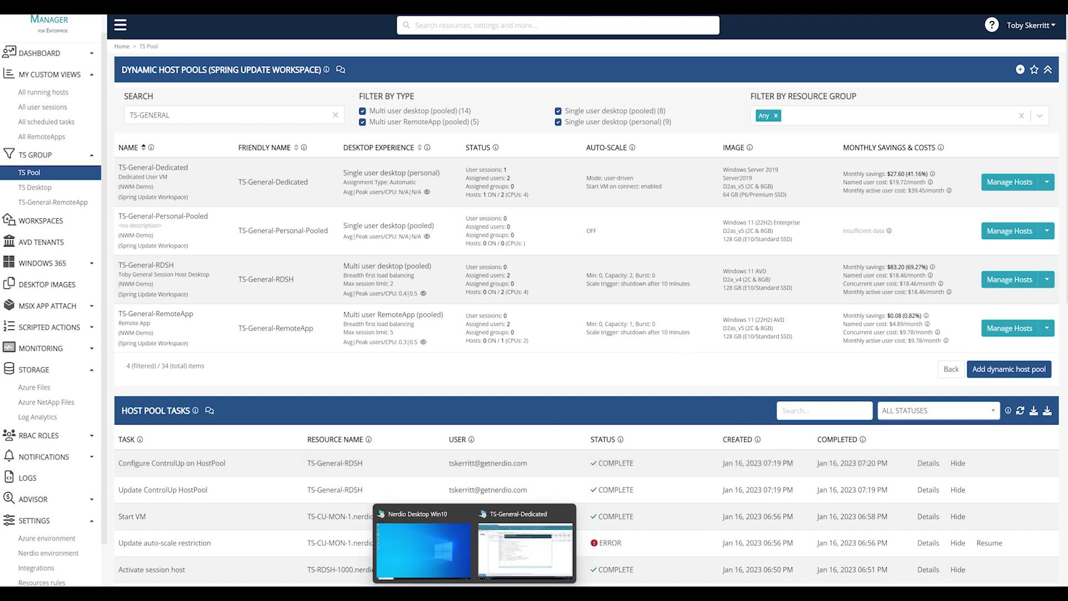
left_click(500, 511)
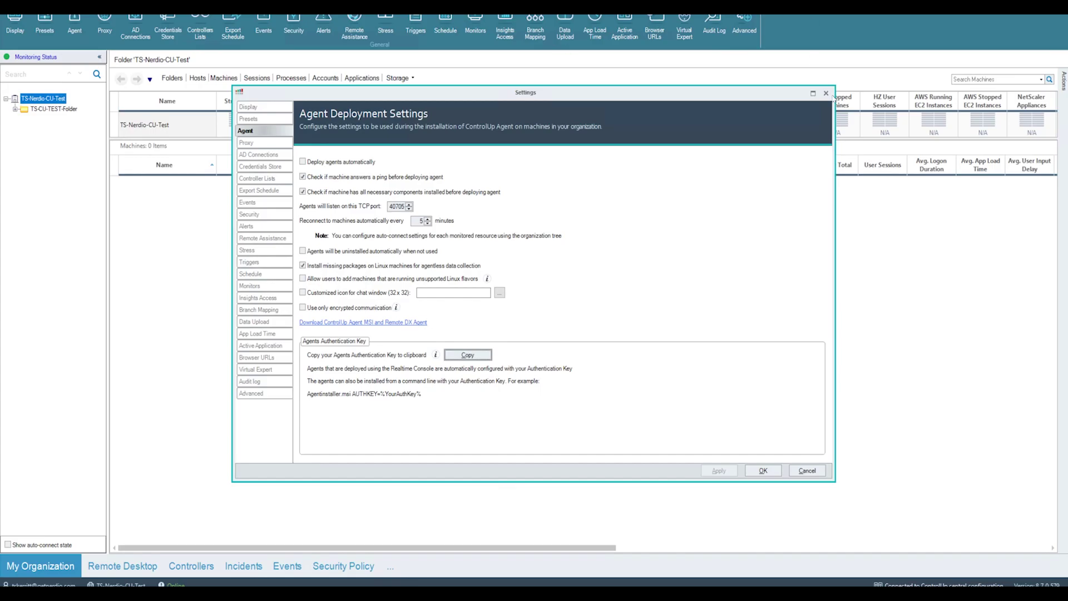
left_click(827, 93)
left_click(16, 109)
left_click(57, 120)
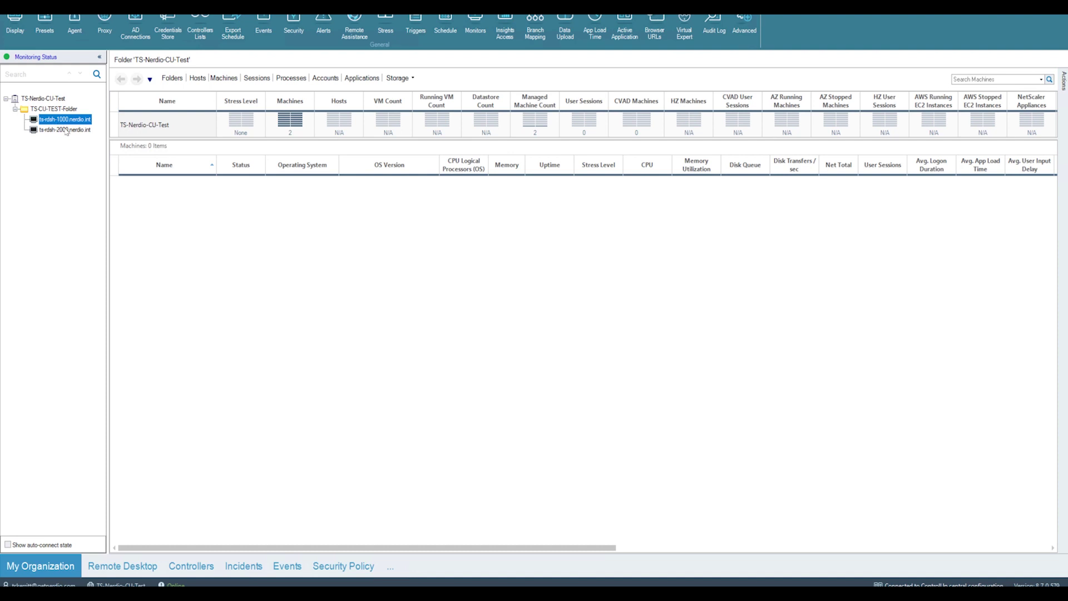
left_click(68, 131)
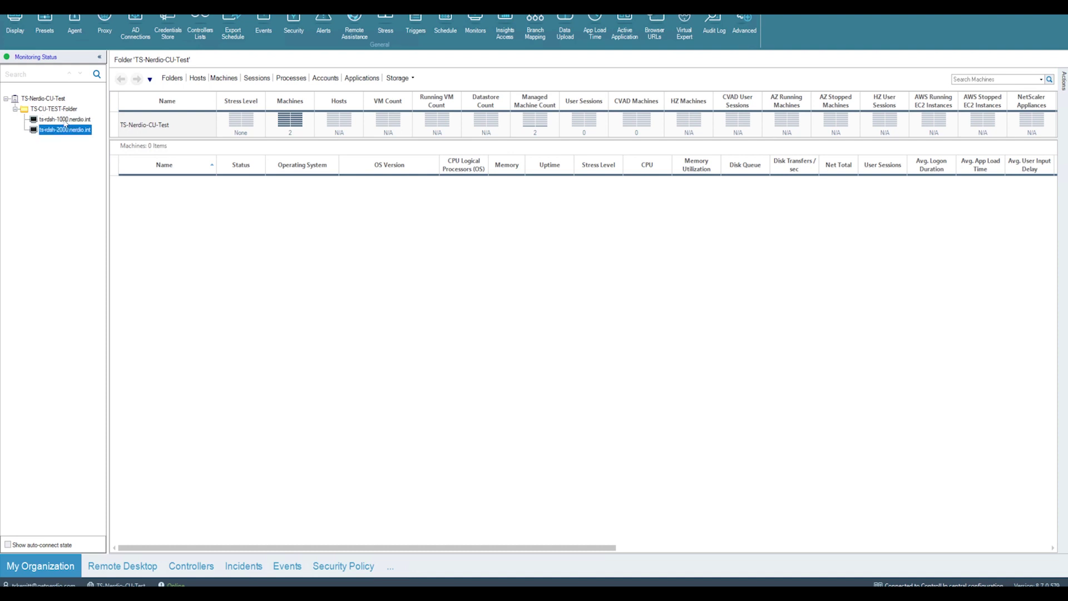
left_click(66, 120)
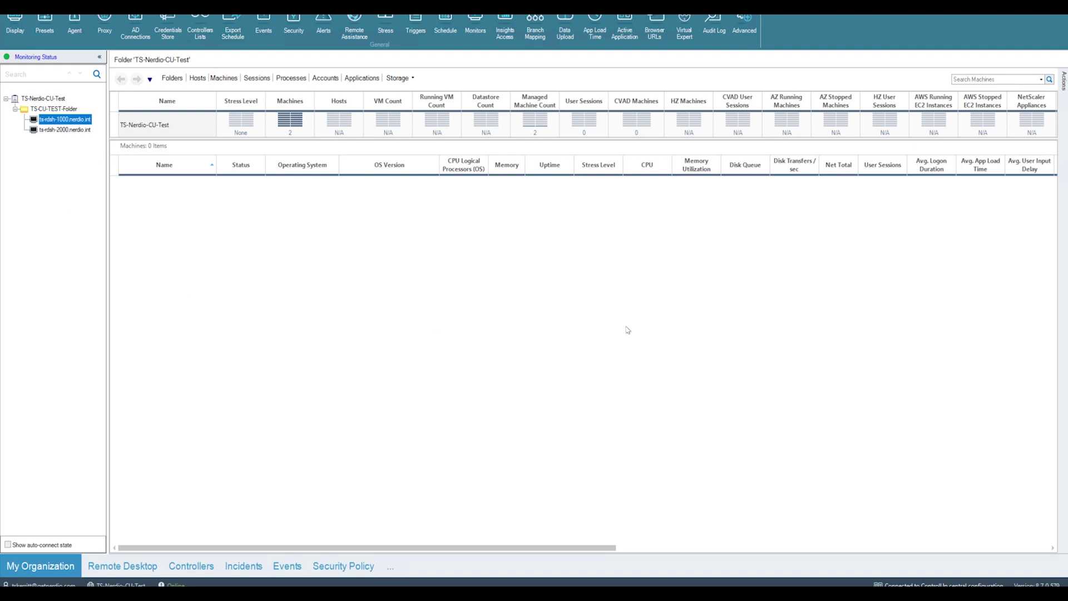